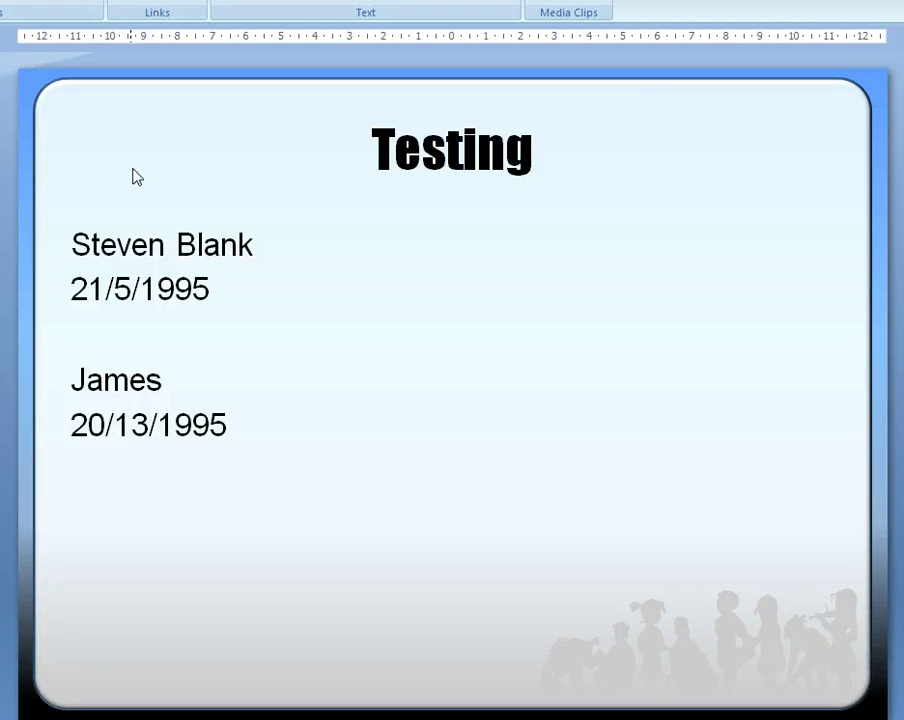
Step: Review the two test entries on the Testing slide, each with a name and a date of birth
left_click(170, 240)
left_click(163, 397)
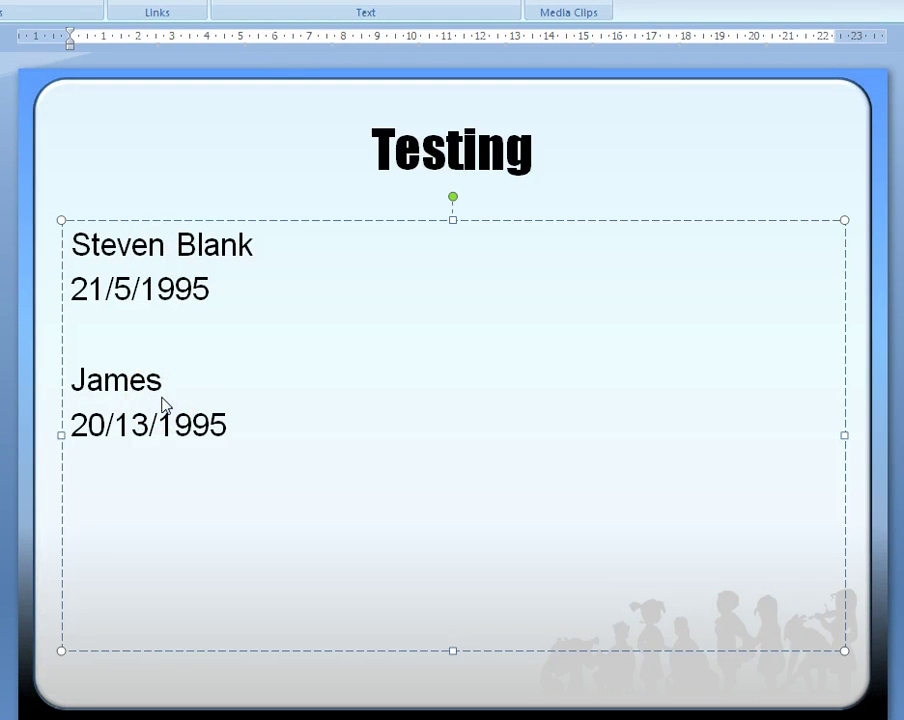
left_click(86, 228)
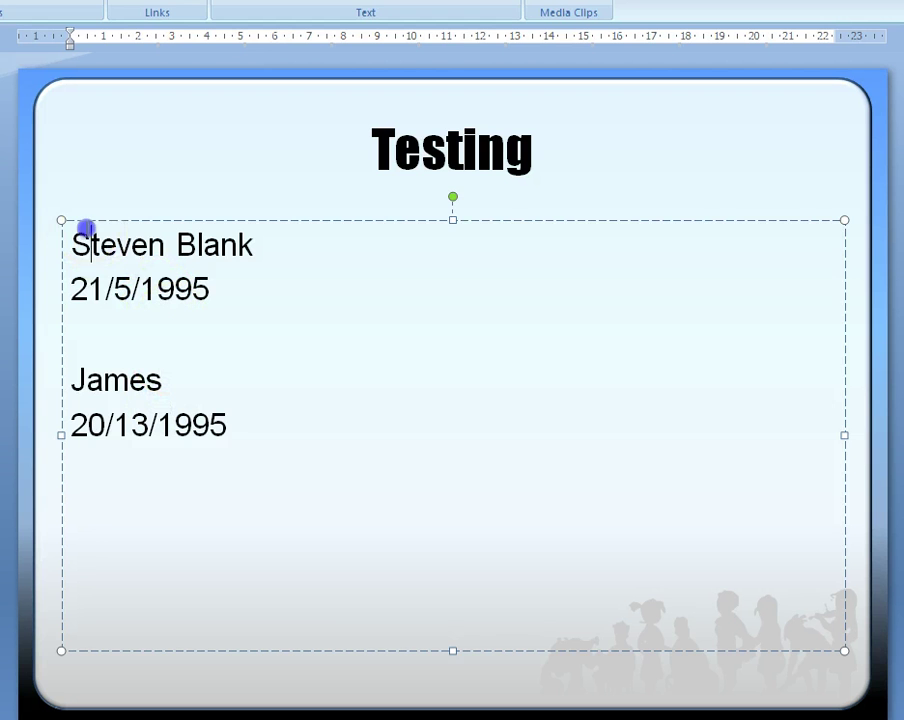
double_click(84, 296)
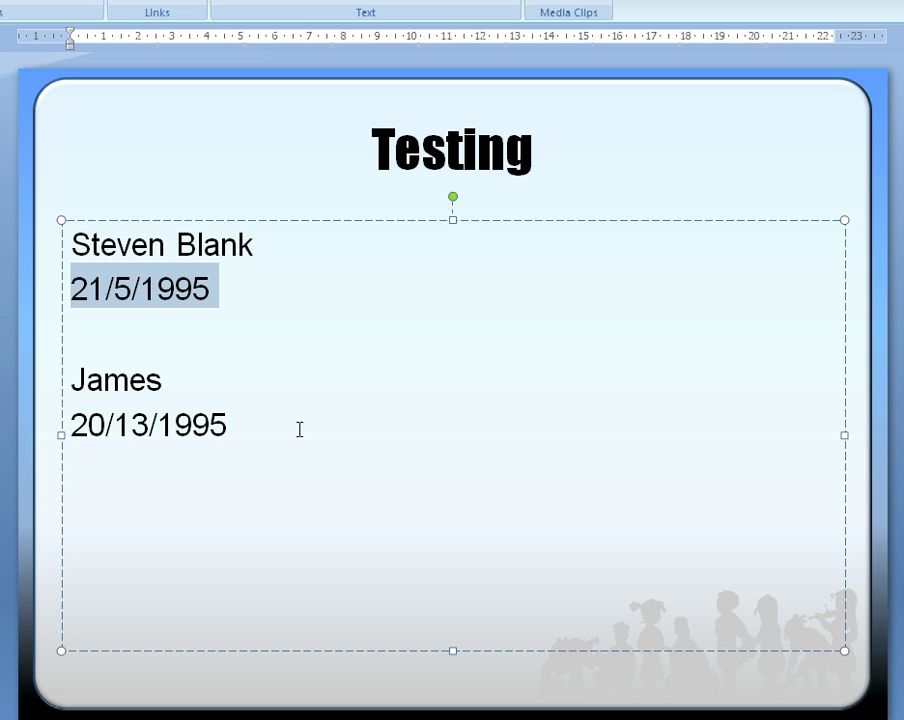
left_click(238, 312)
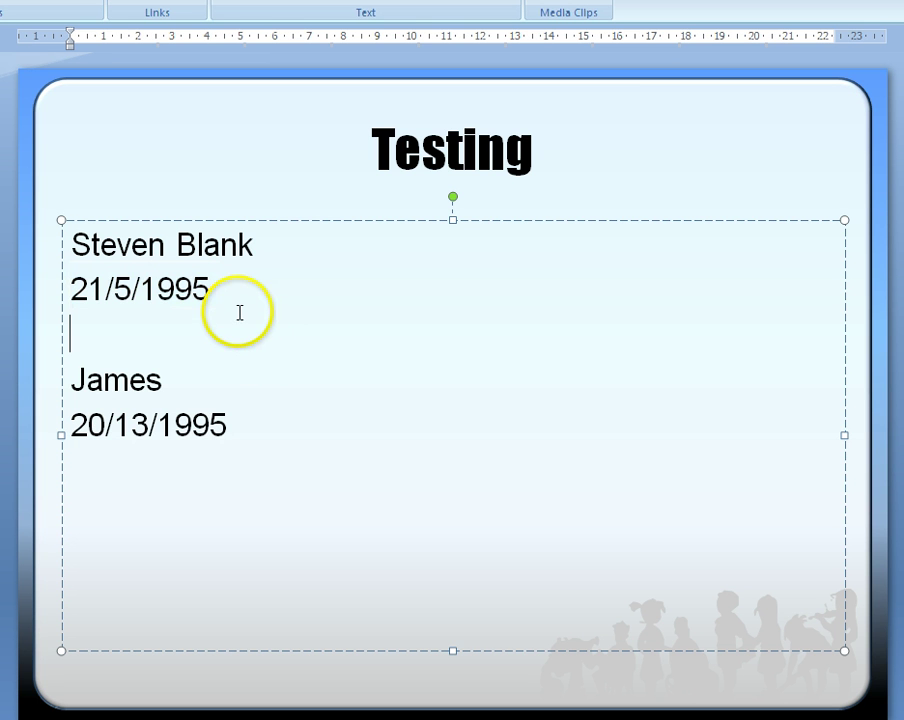
left_click(177, 396)
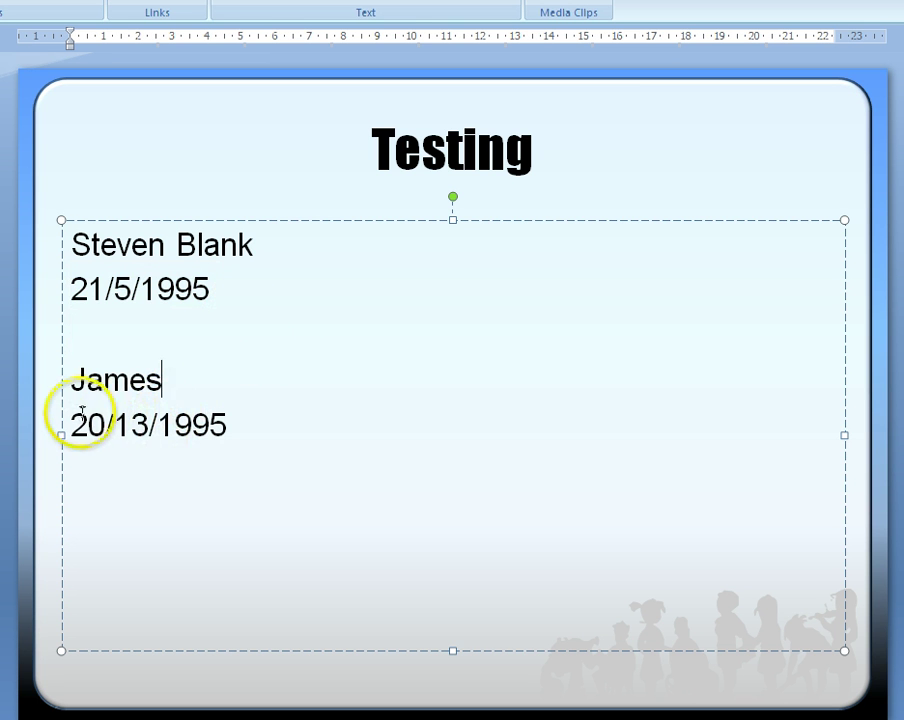
left_click_drag(86, 420, 228, 420)
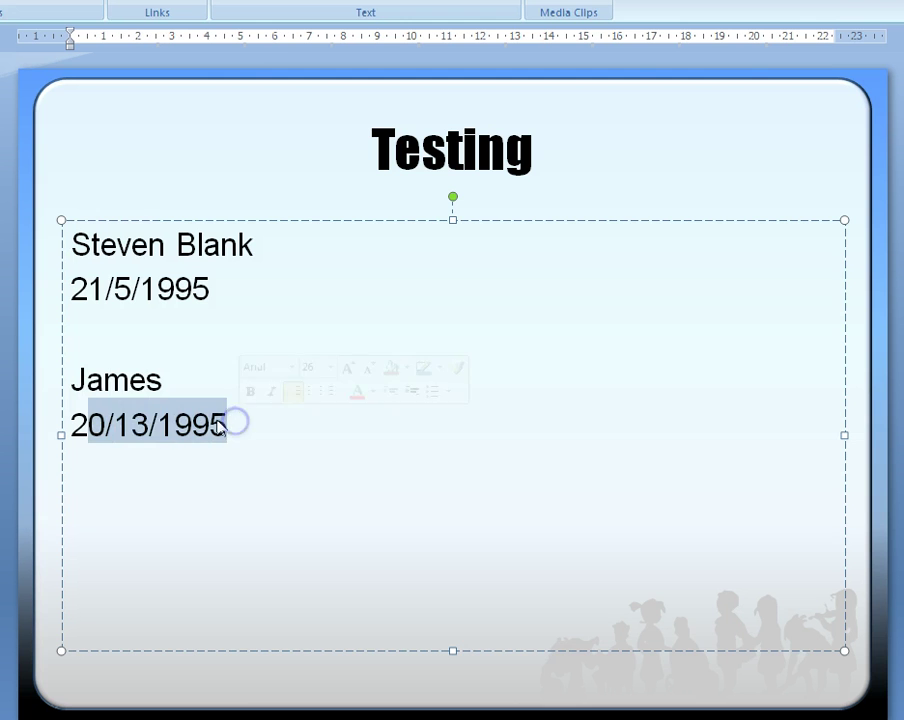
left_click(120, 424)
left_click(181, 393)
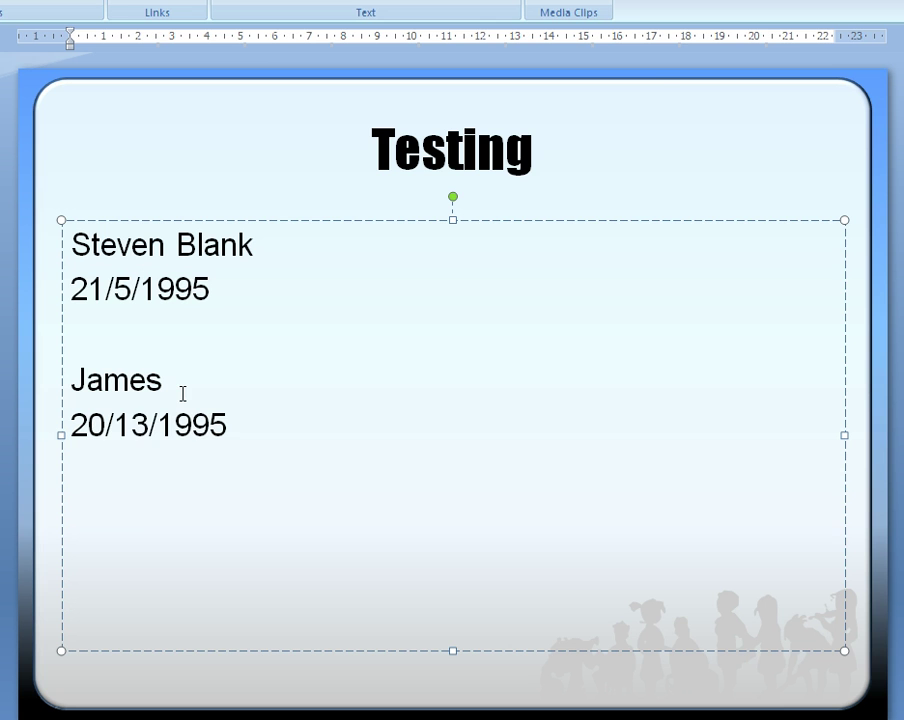
Step: Correct the month in the second test entry's date of birth to 11
left_click(148, 425)
key("BackSpace")
type("1")
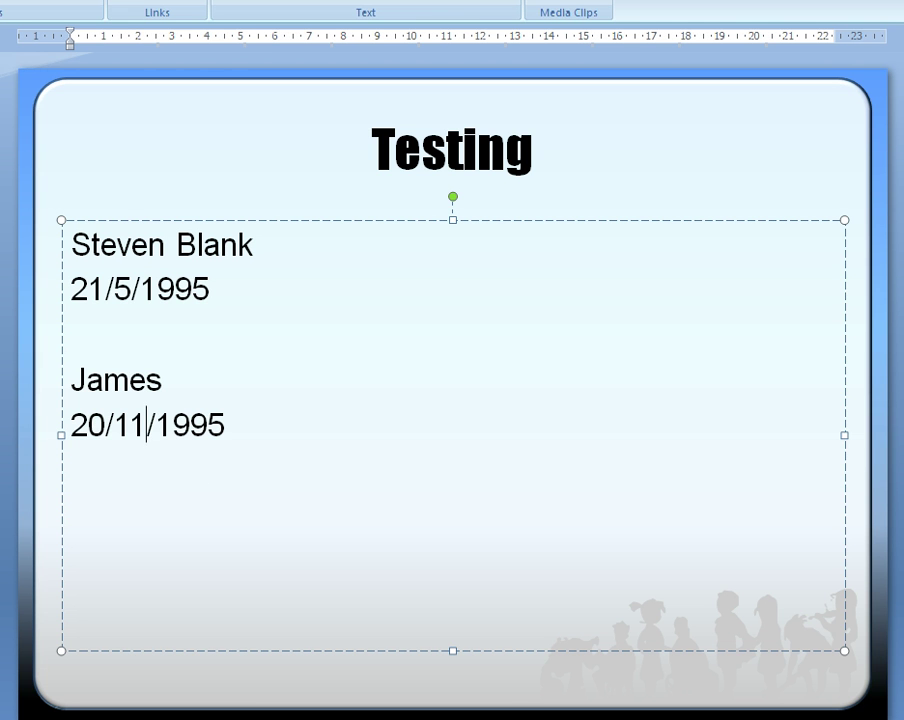
left_click(131, 247)
left_click(115, 288)
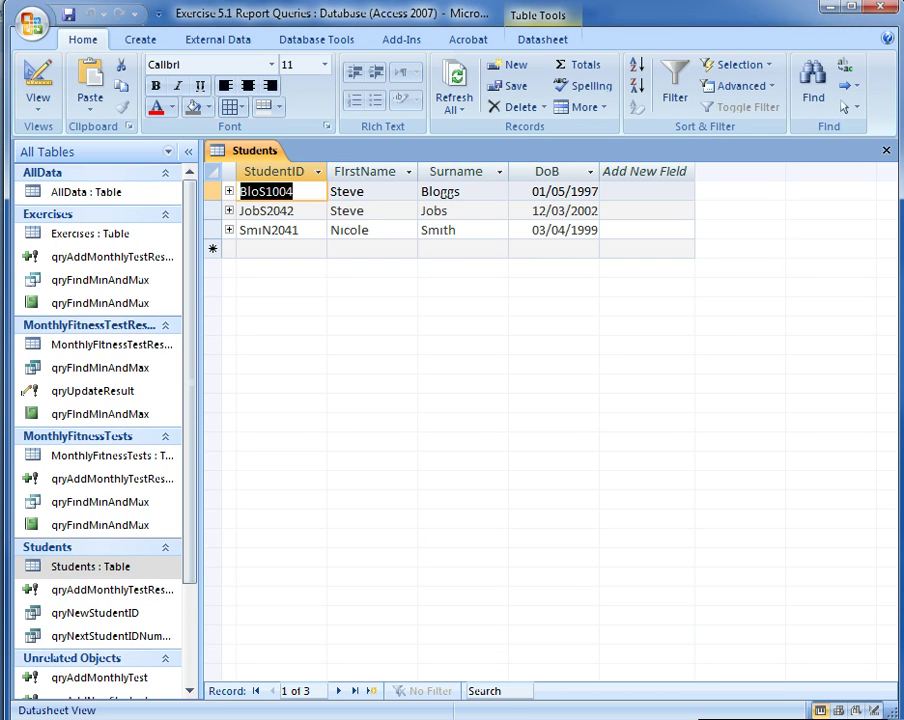
Step: Review the existing records in the Students table of the Access database, closing the table when done
left_click(886, 150)
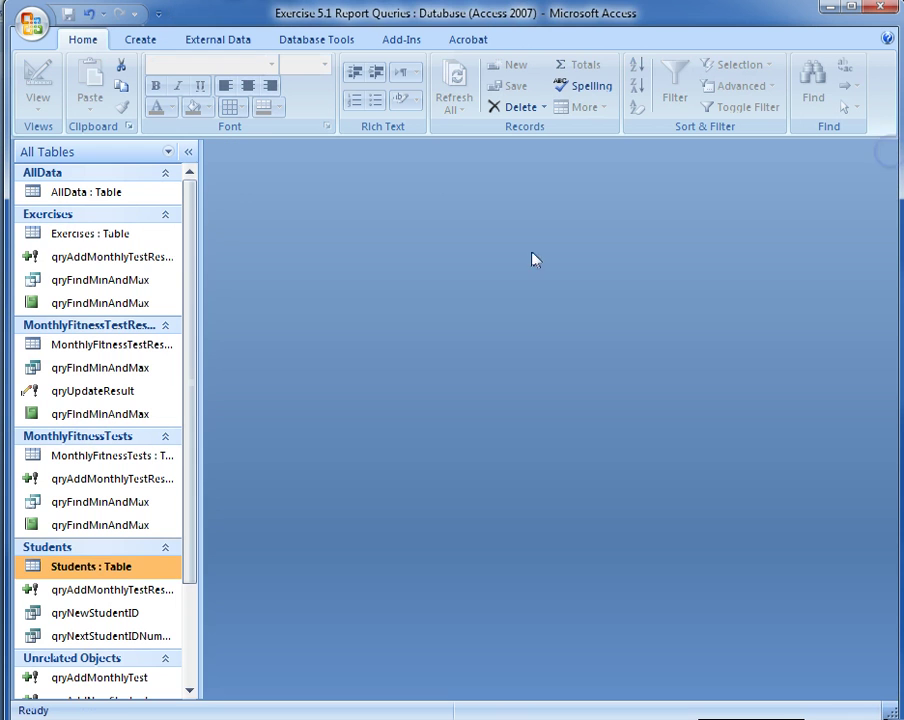
double_click(76, 565)
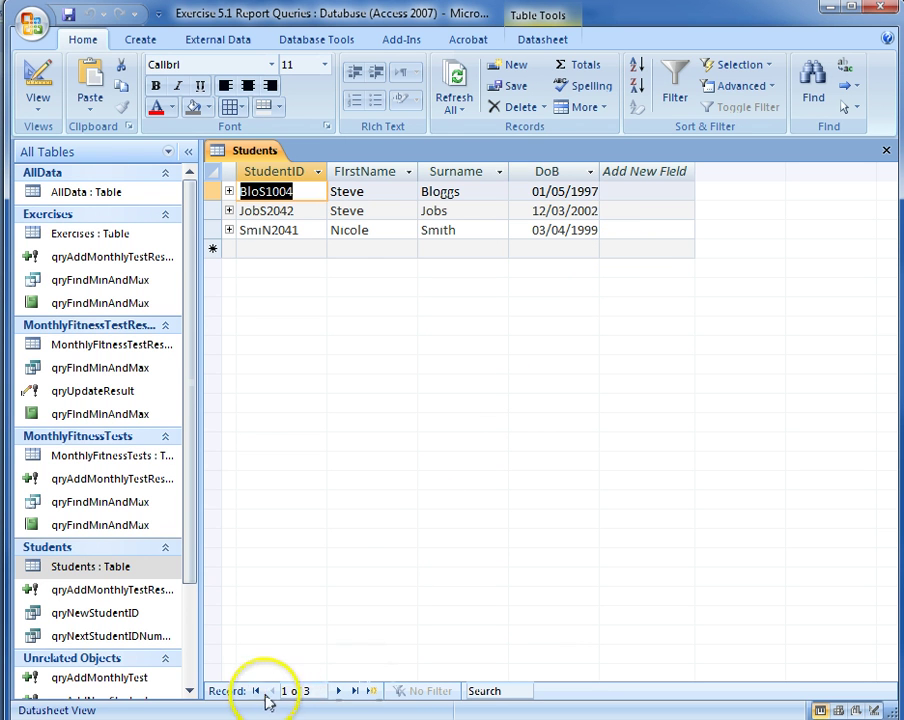
left_click(884, 150)
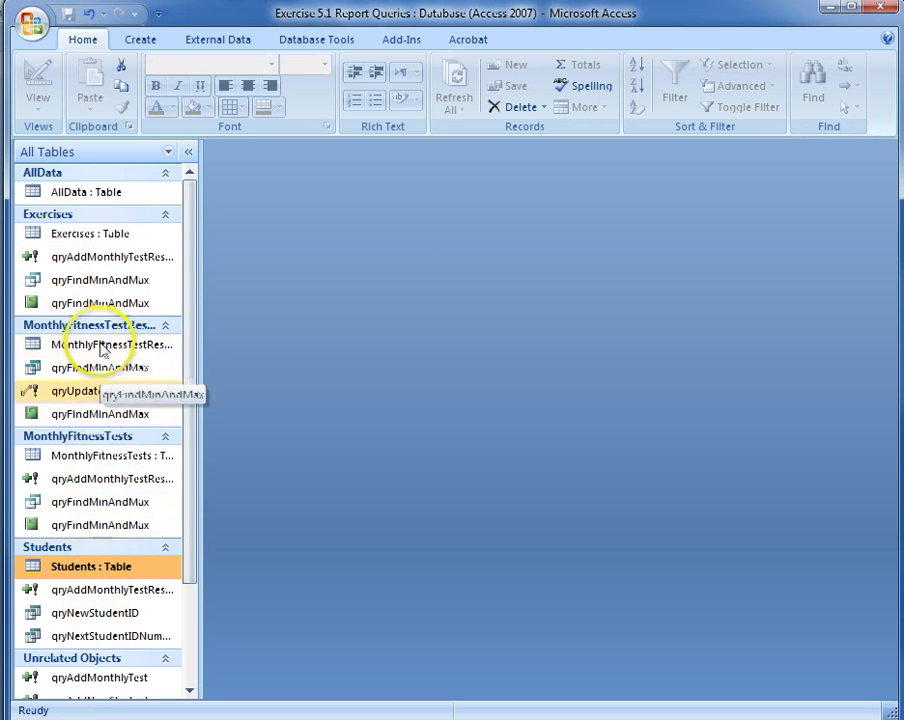
Step: Open the frmAddNewStudent form and fill in the first test student's first name and surname
left_click_drag(191, 566, 197, 658)
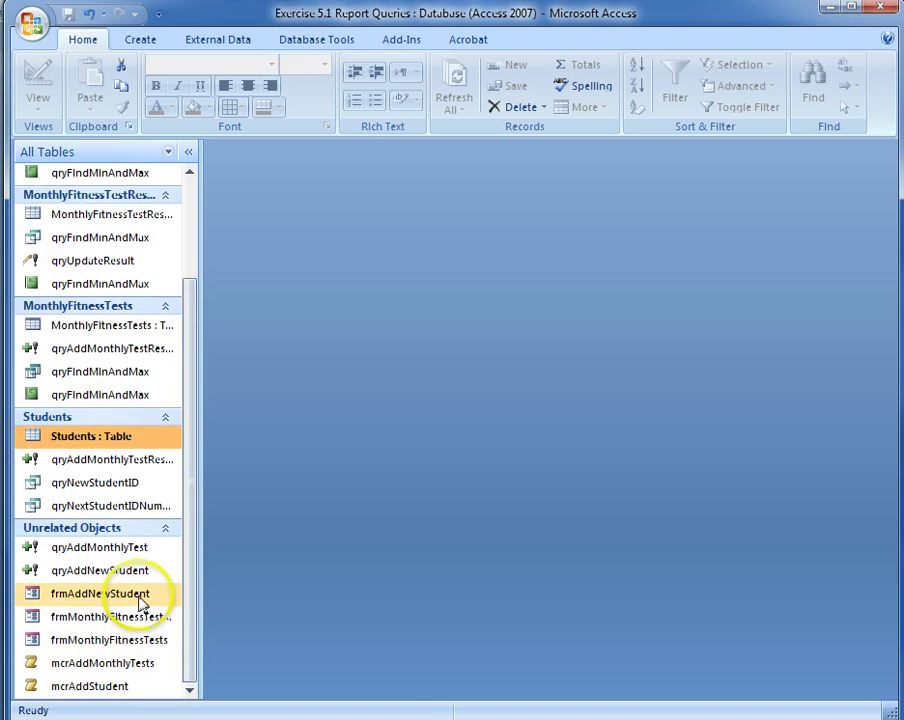
left_click(140, 593)
left_click(114, 596)
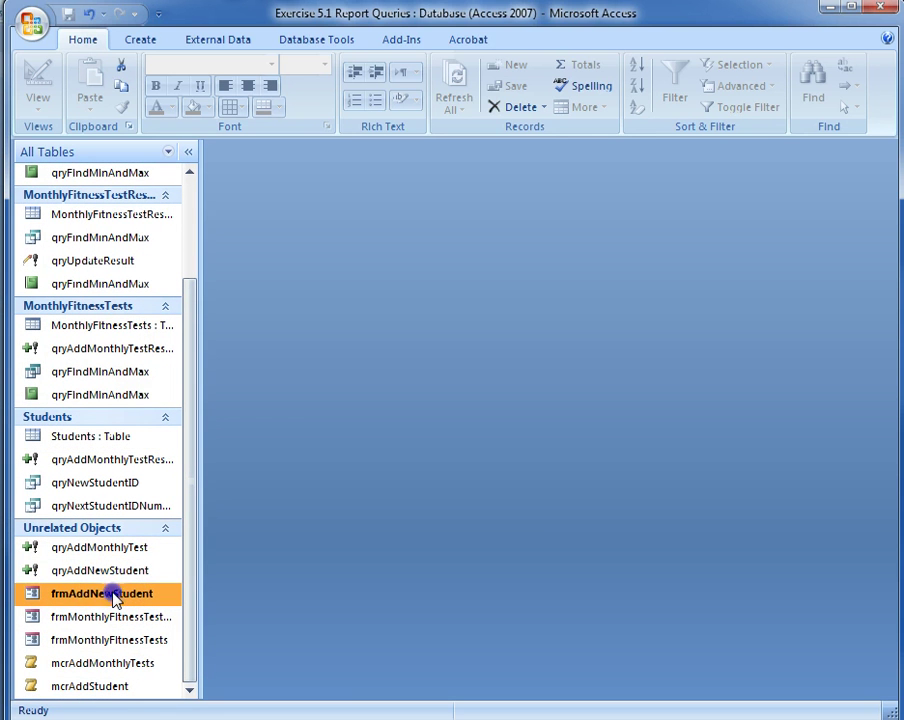
double_click(114, 596)
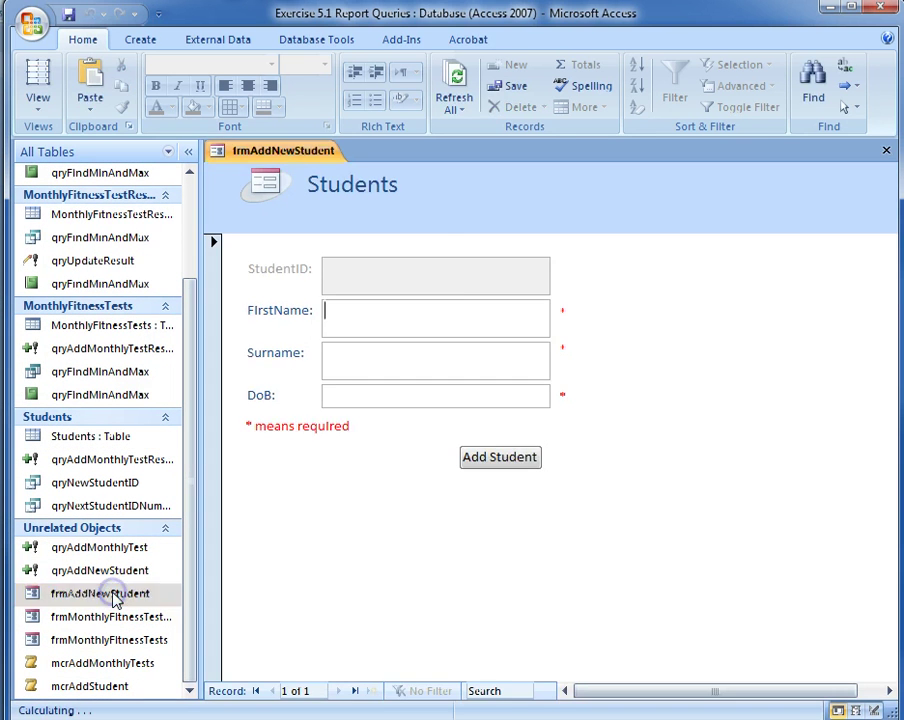
left_click(379, 326)
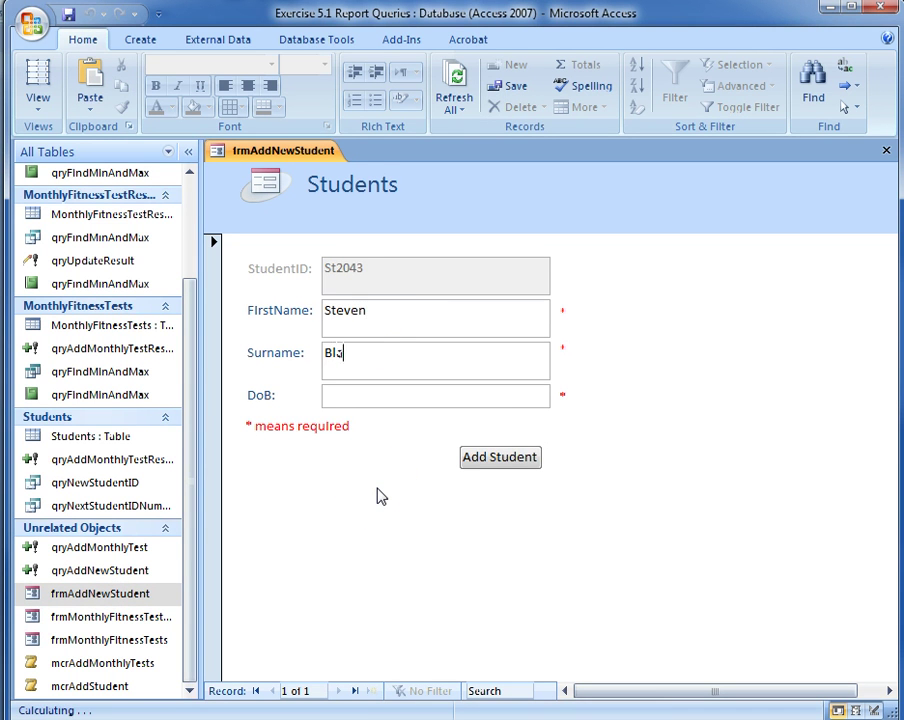
key("Tab")
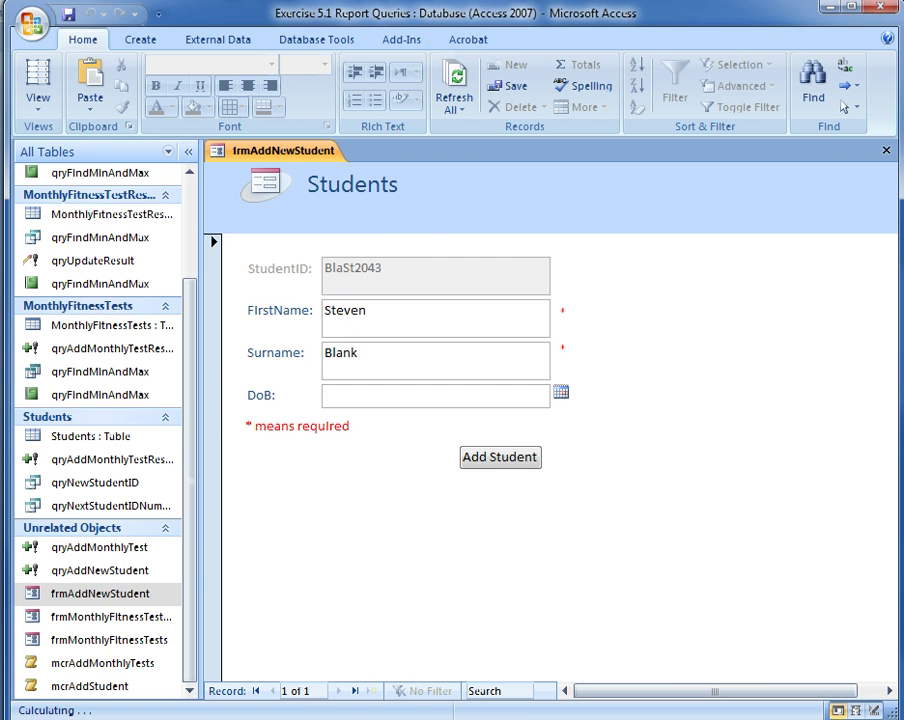
Step: Look up the first test entry's date of birth on the slide and enter it in the Access student form
left_click(831, 13)
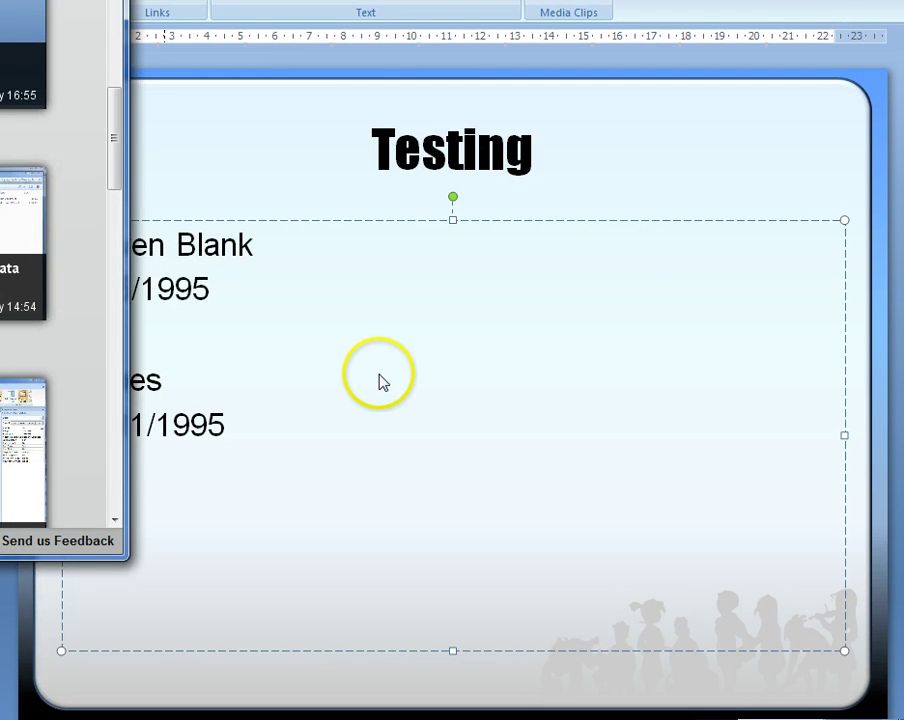
key("alt+Tab")
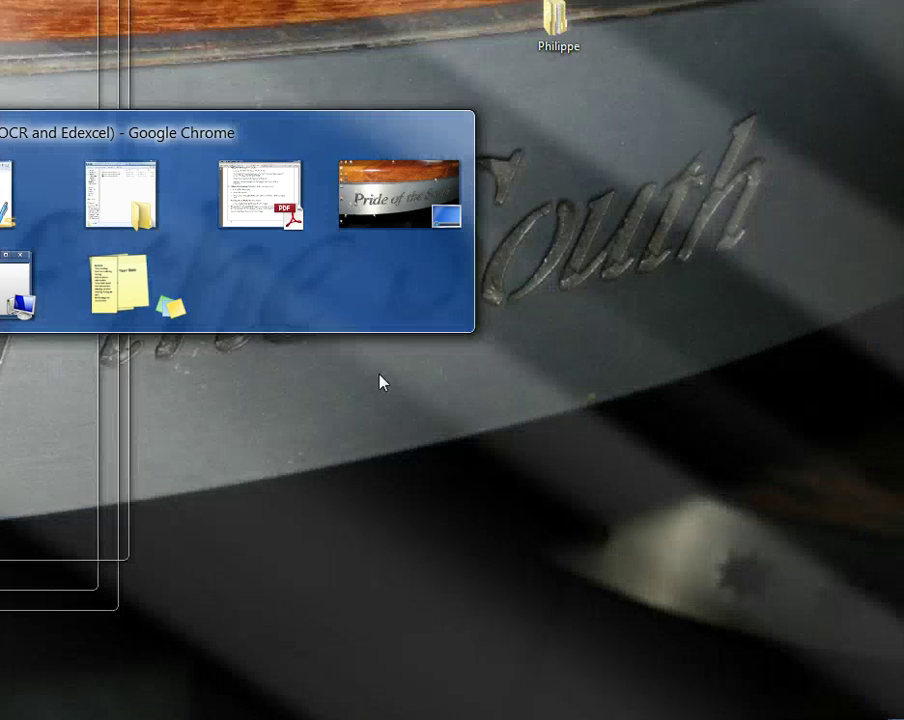
key("alt+Tab")
key("alt+Tab")
key("alt+Tab")
key("alt+Tab")
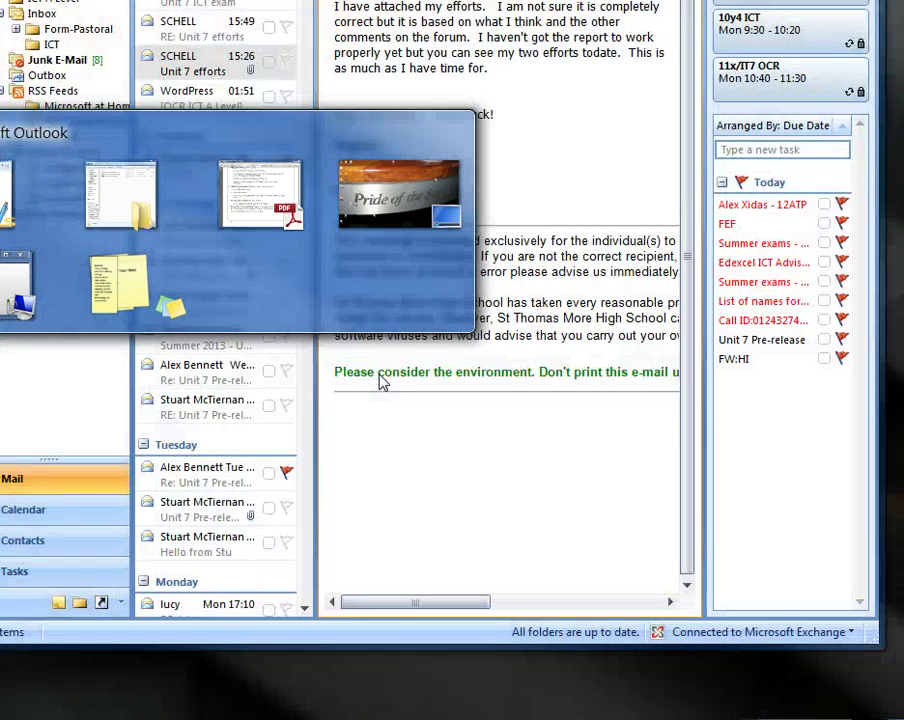
key("alt+shift+Tab")
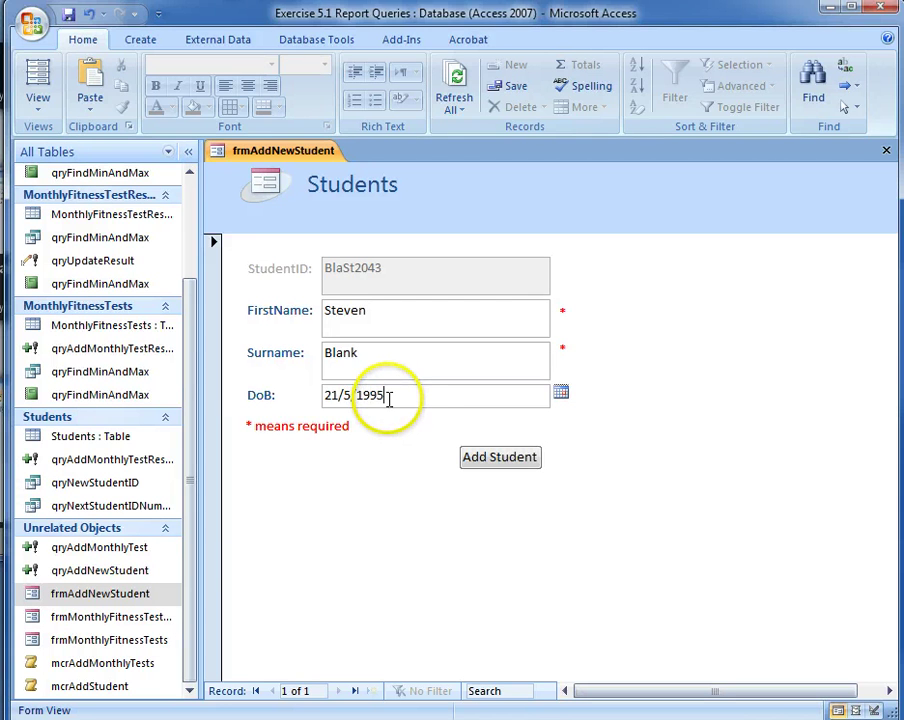
Step: Add the completed student record and accept every validation and append confirmation
left_click(472, 457)
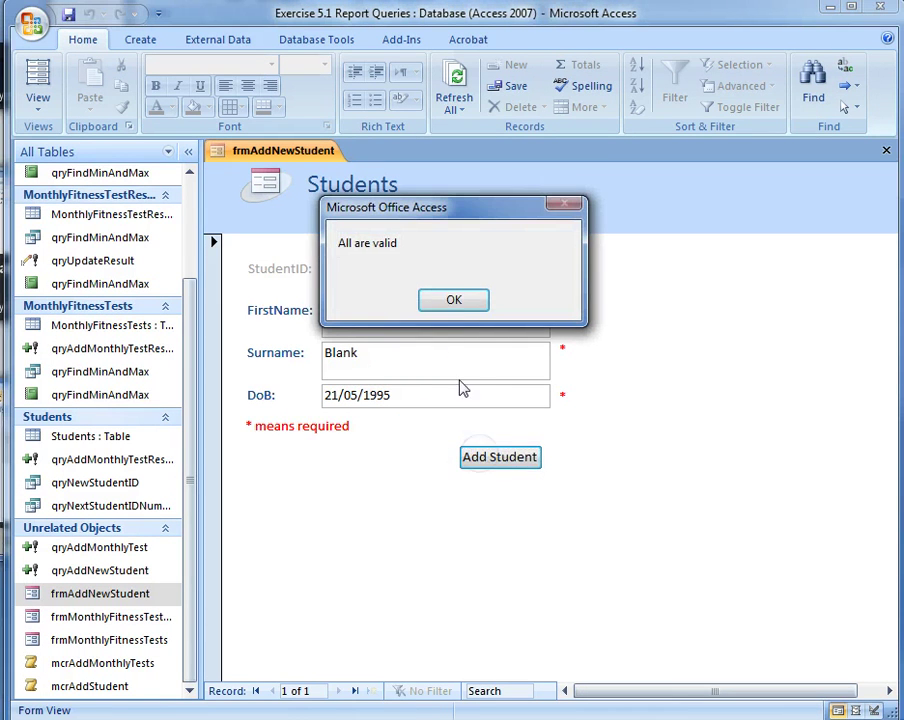
left_click(435, 305)
left_click(452, 302)
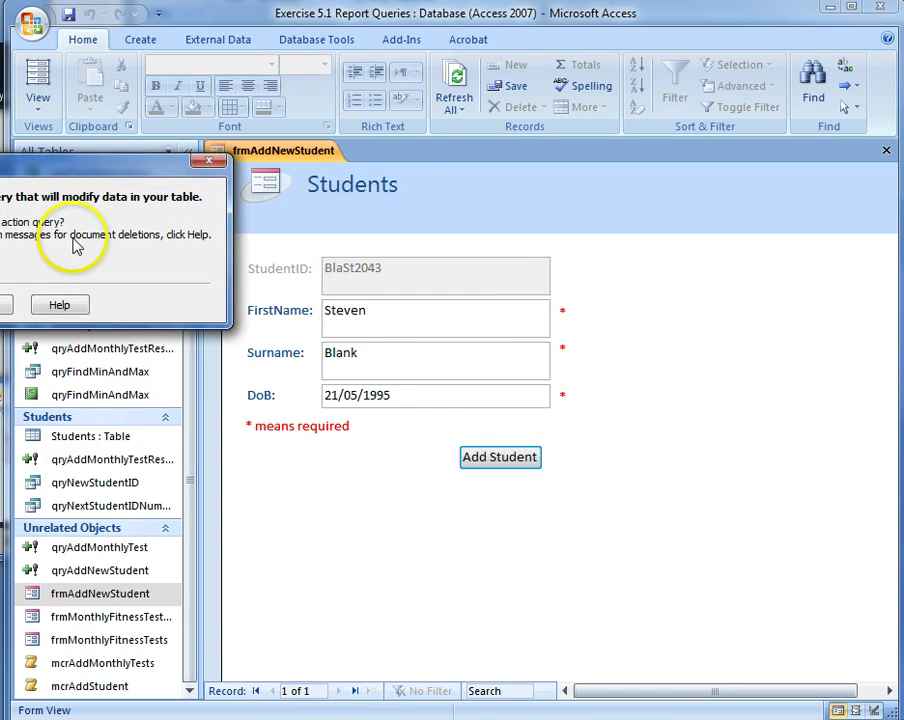
key("Return")
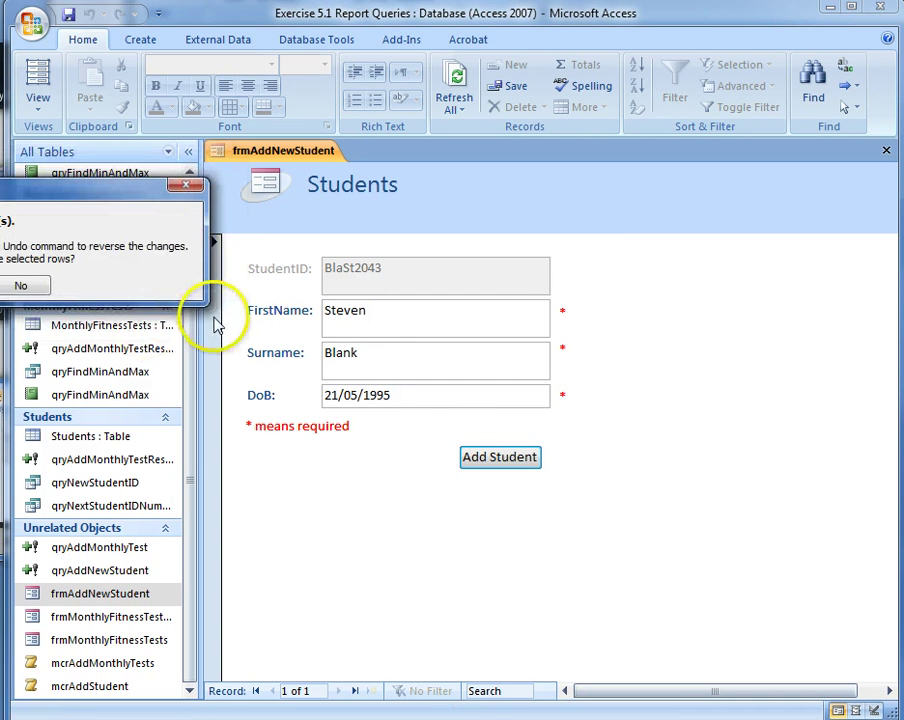
left_click(20, 284)
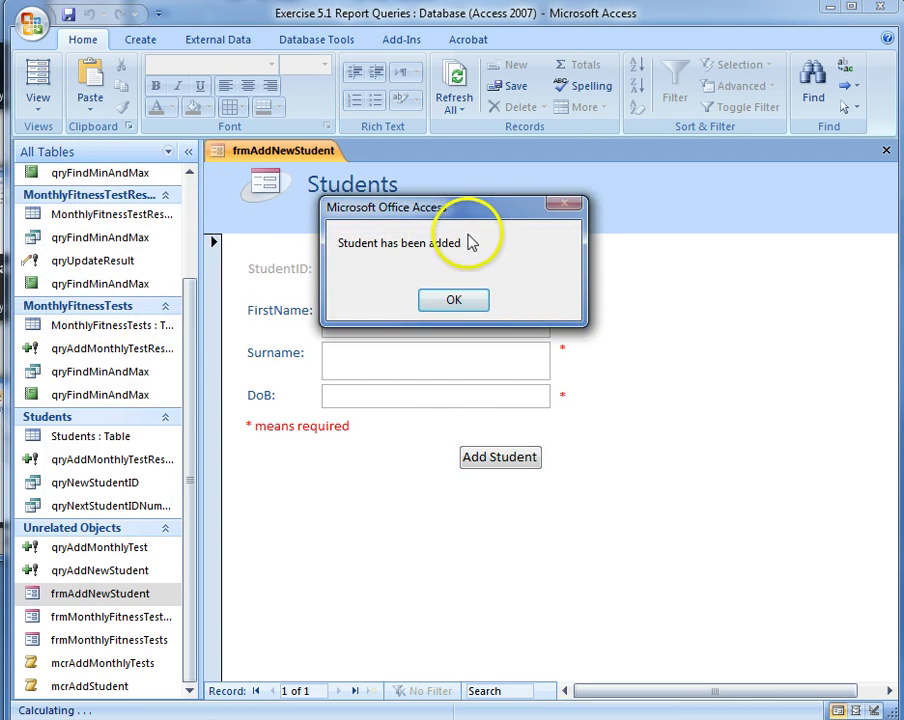
left_click(454, 301)
Step: Check the Students table for the newly added student record, then close the table
double_click(104, 435)
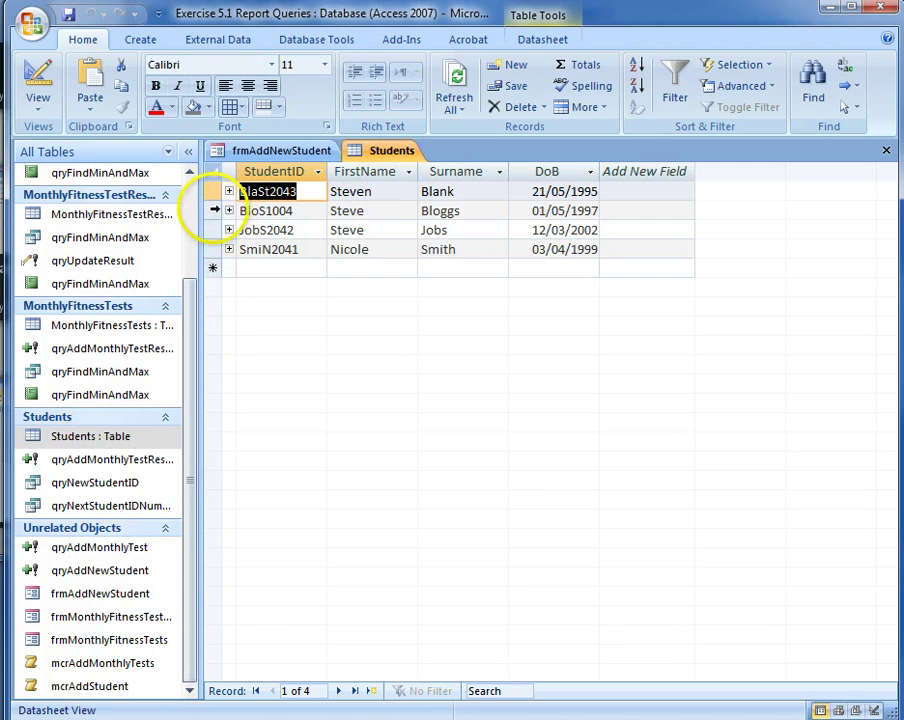
left_click(212, 190)
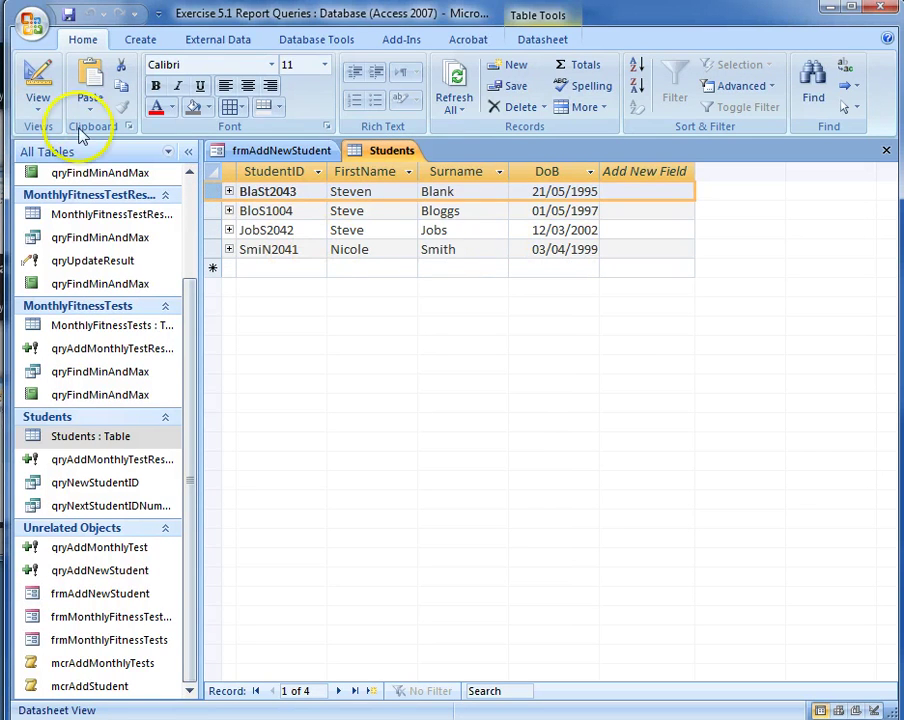
left_click(884, 150)
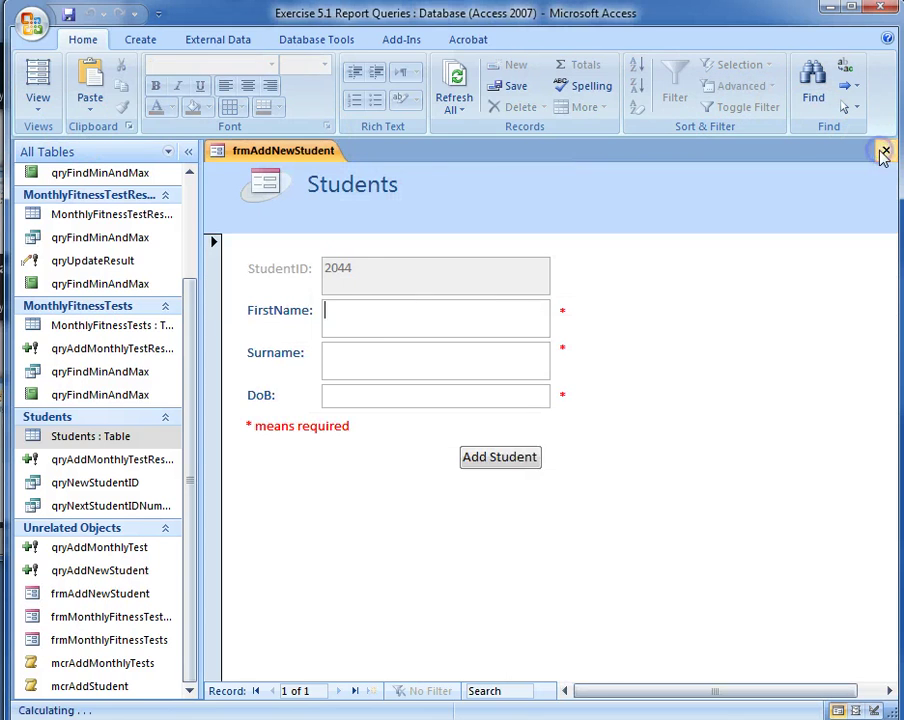
Step: Try to add a second student with only a first name and date of birth, and check the Students table for the record
left_click(356, 319)
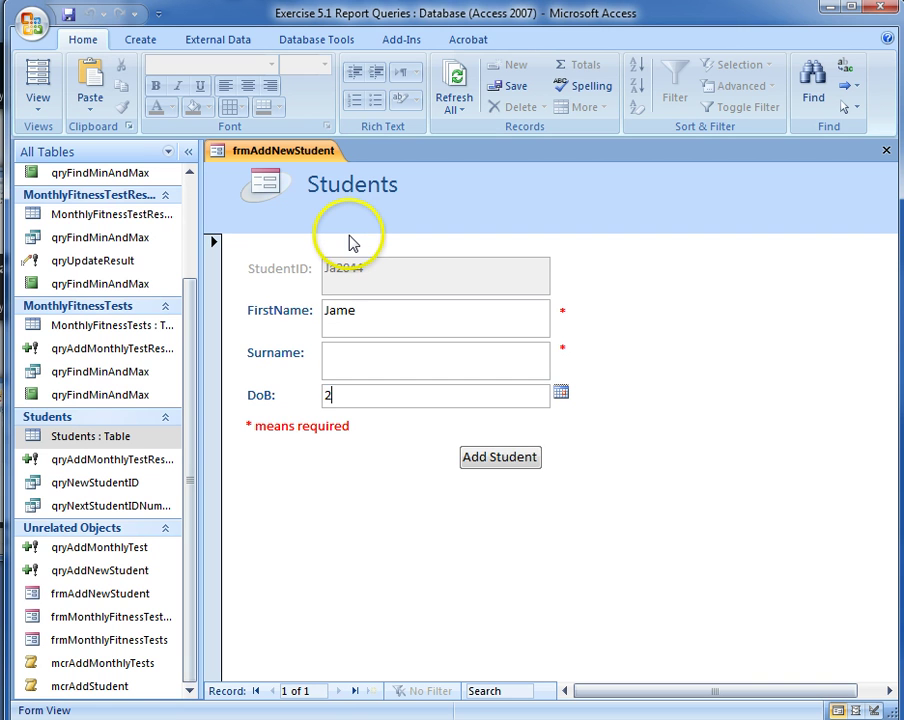
type("20/03/1995")
left_click(500, 462)
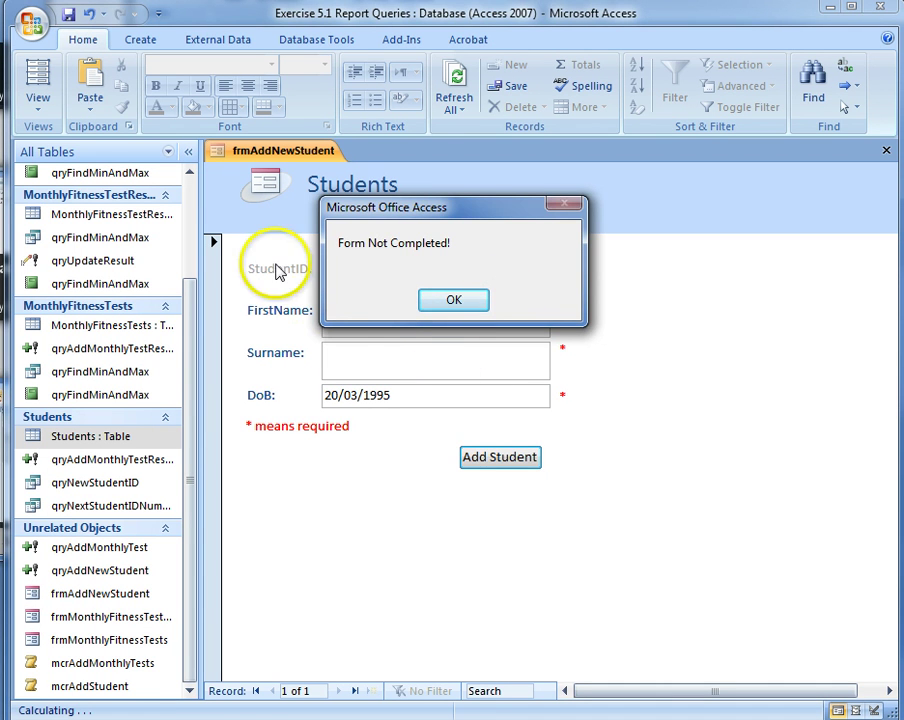
left_click(428, 312)
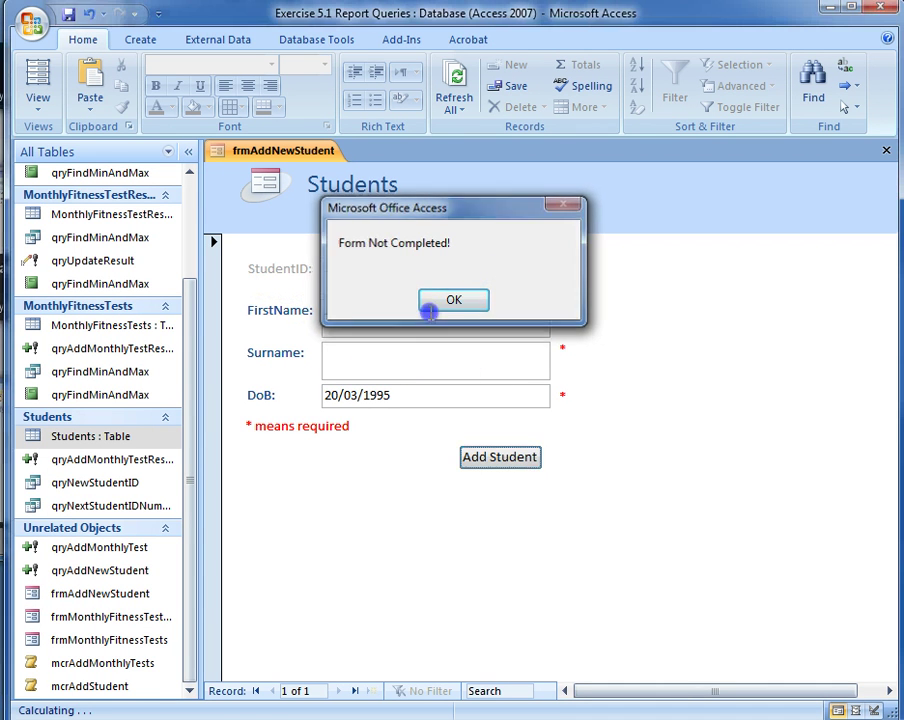
double_click(40, 435)
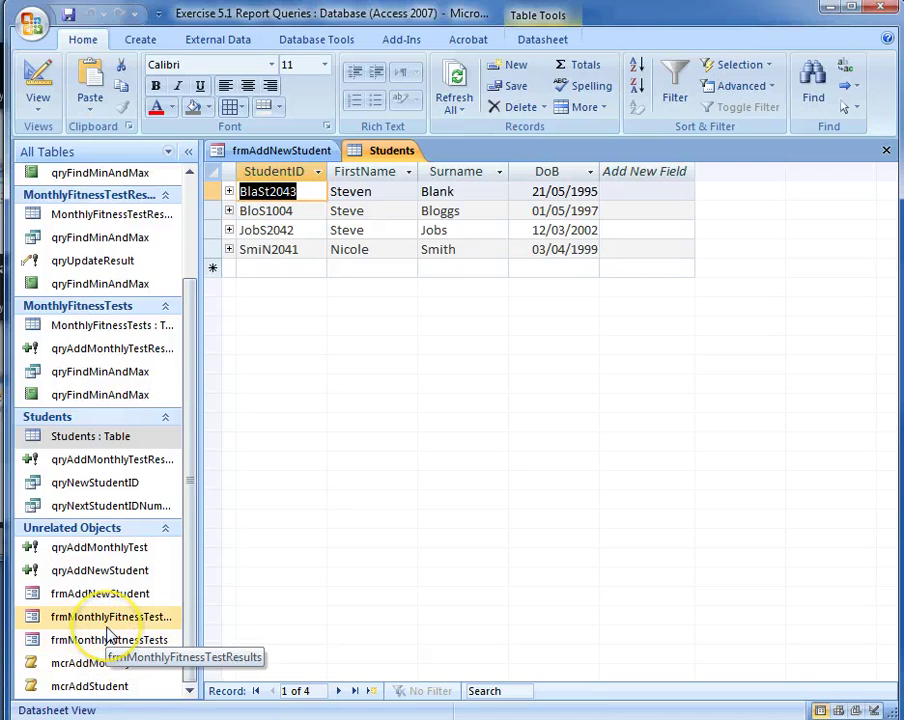
Step: Set the test month to March in the frmMonthlyFitnessTests form, and check the existing entries in the MonthlyFitnessTests table before closing it
double_click(66, 639)
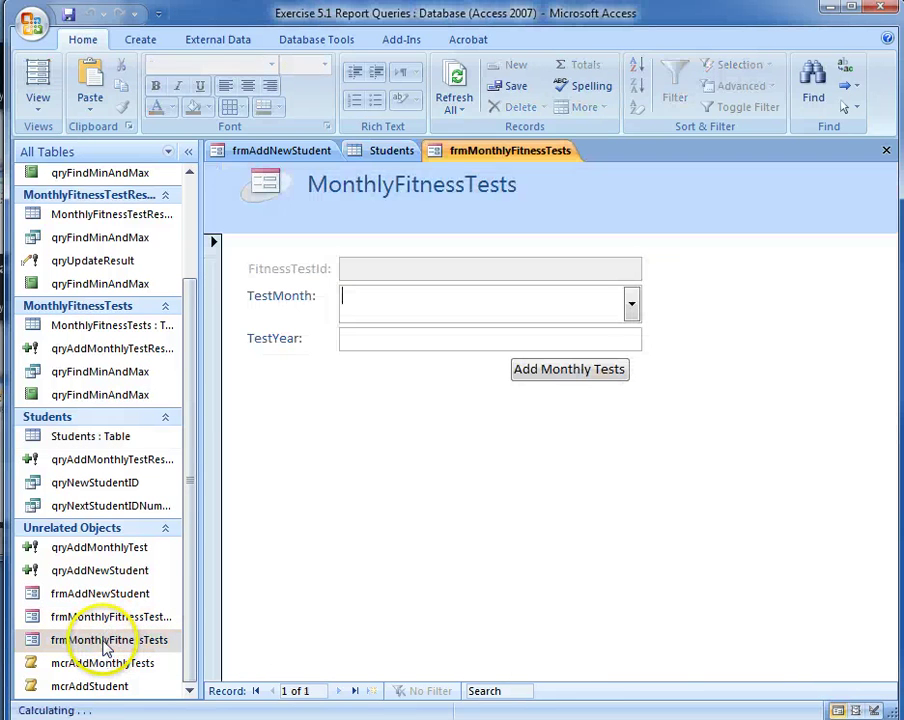
left_click(632, 306)
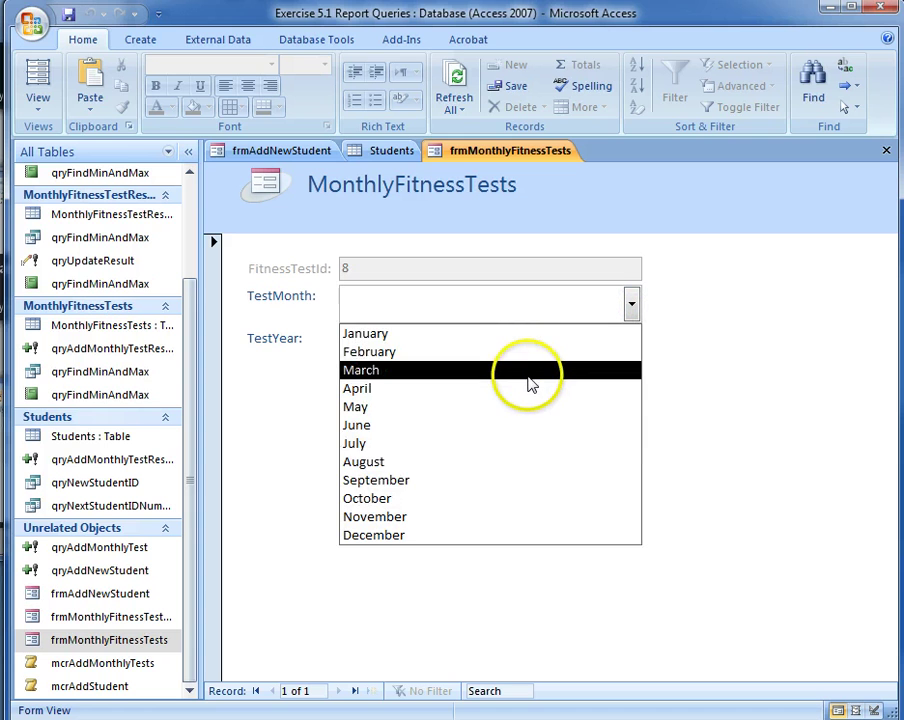
left_click(524, 370)
left_click(439, 345)
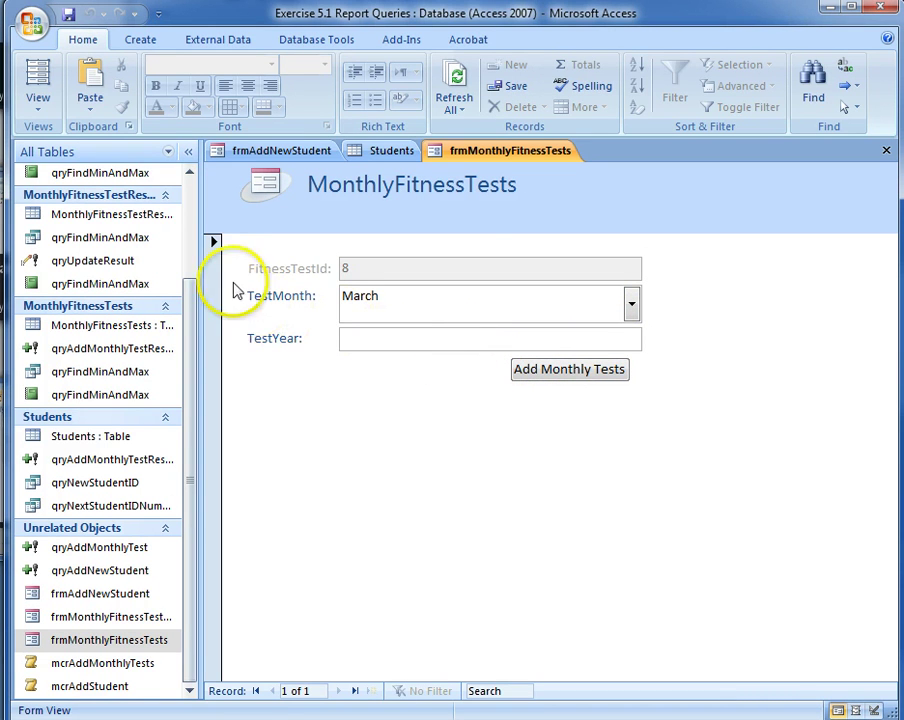
double_click(124, 324)
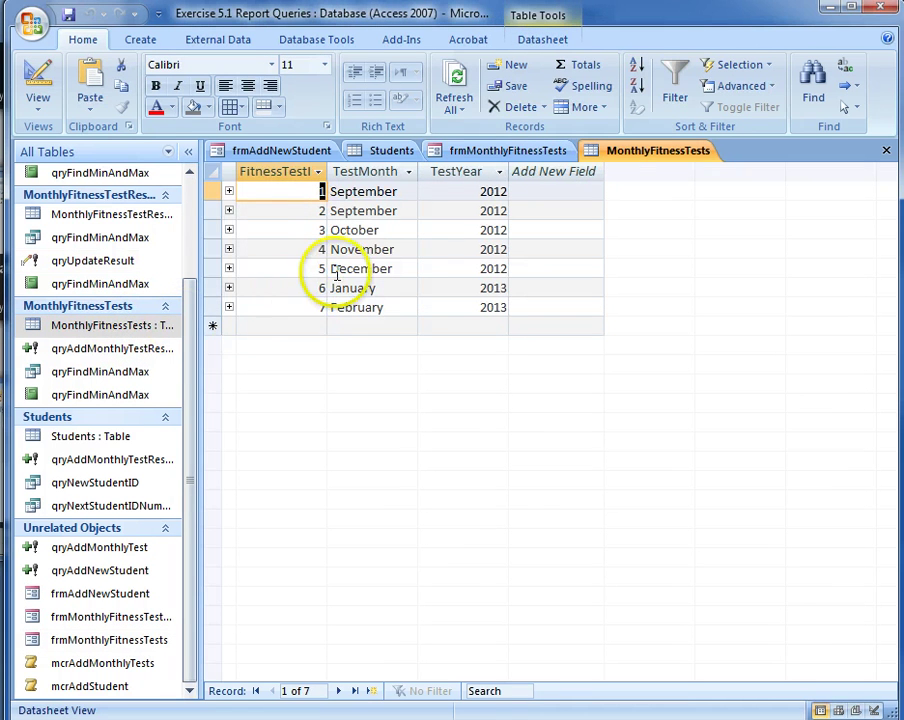
left_click(885, 149)
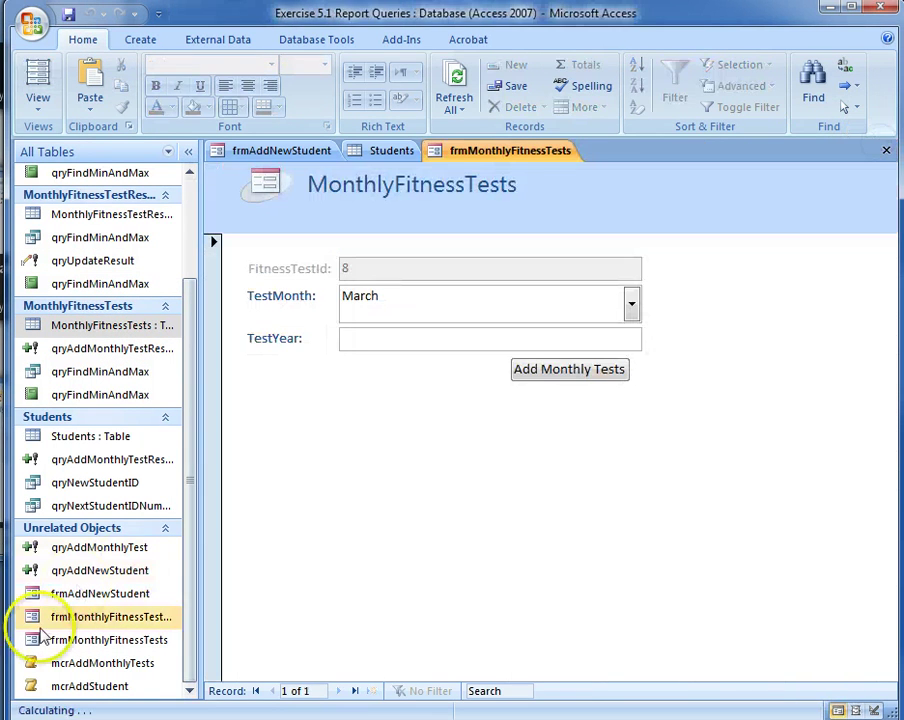
Step: Open the frmMonthlyFitnessTestResults form and choose the first listed student in the student lookup
double_click(100, 618)
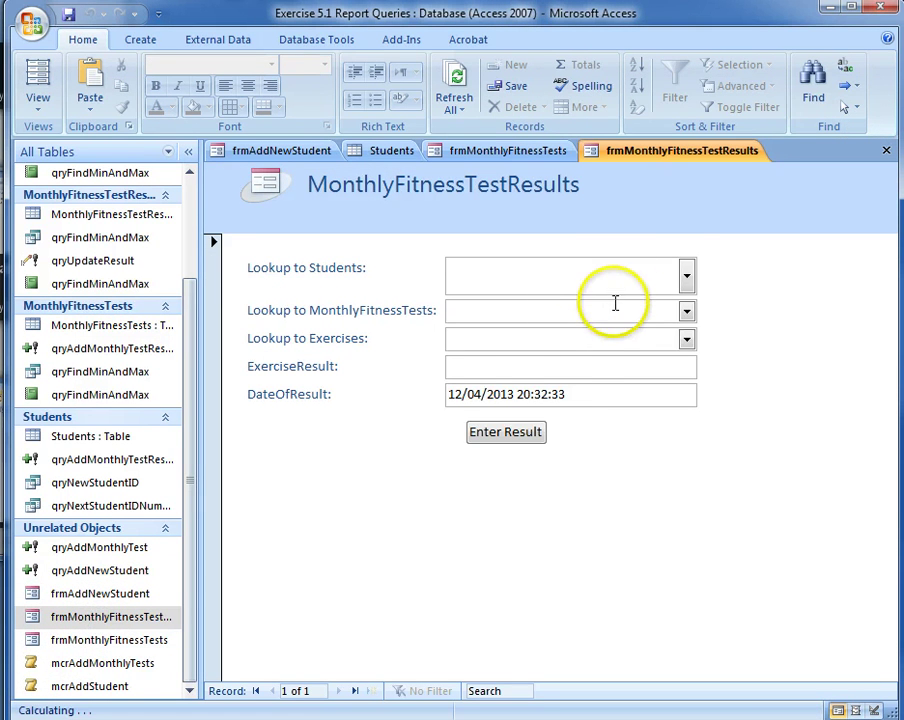
left_click(687, 276)
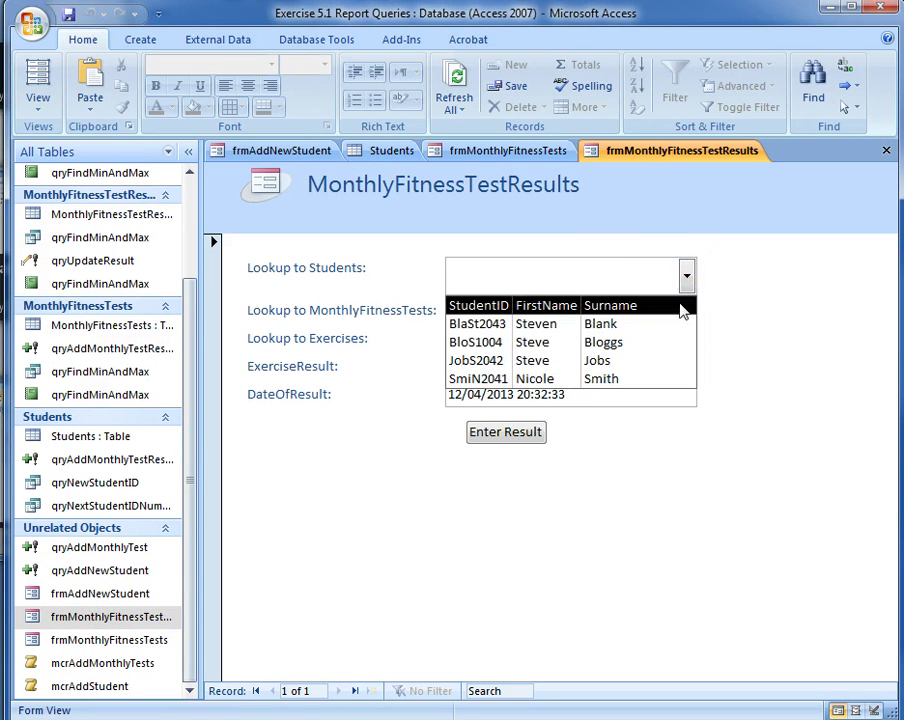
left_click(657, 325)
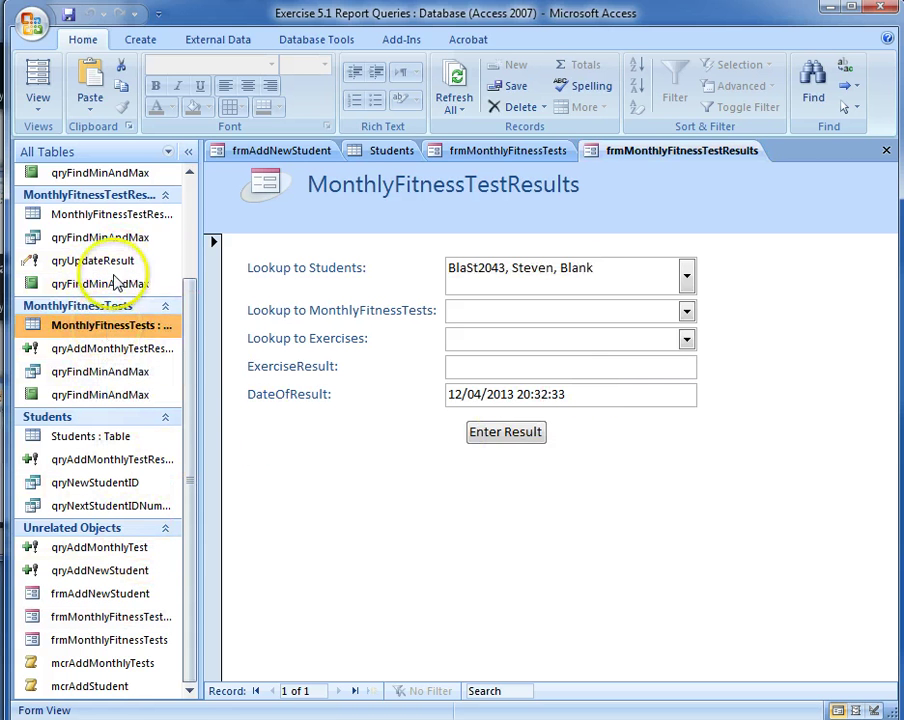
Step: Open the MonthlyFitnessTestResults table in Datasheet view and examine the result and completion fields of its last record
right_click(130, 217)
left_click(166, 254)
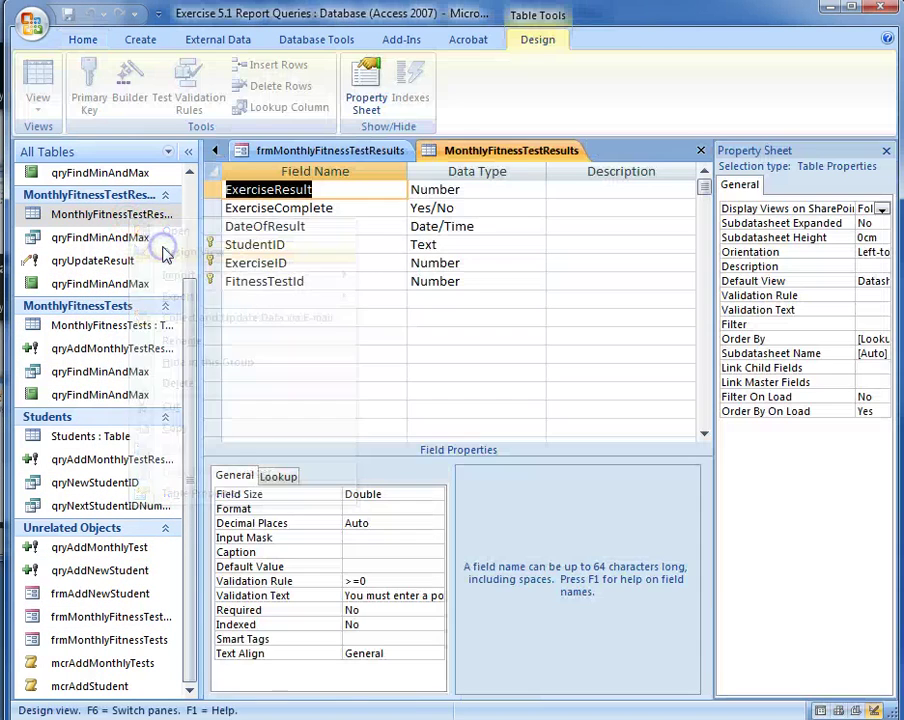
left_click(38, 85)
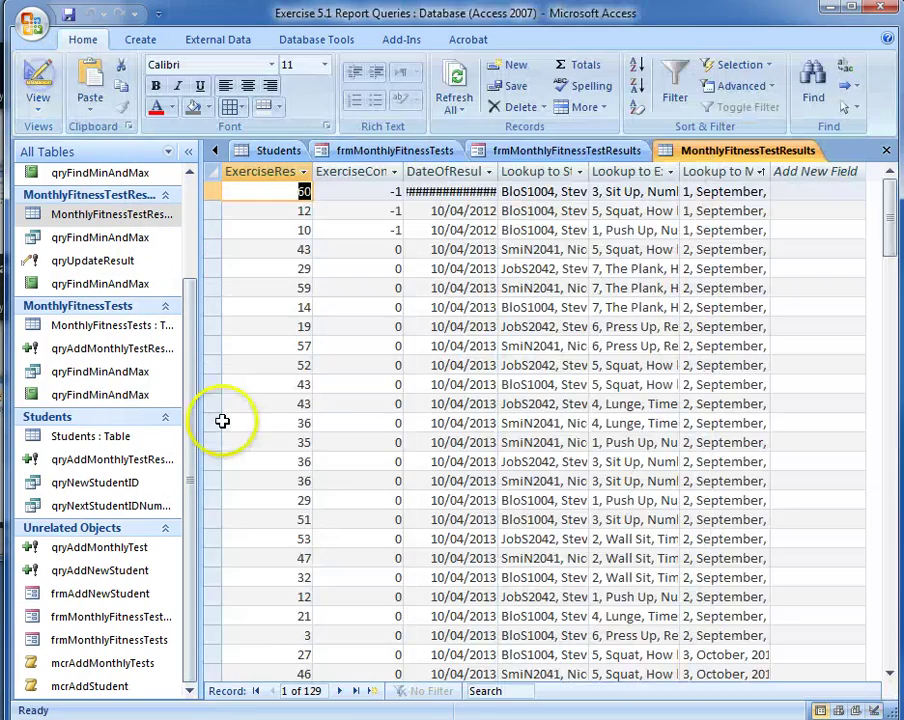
scroll(222, 421, "down", 20)
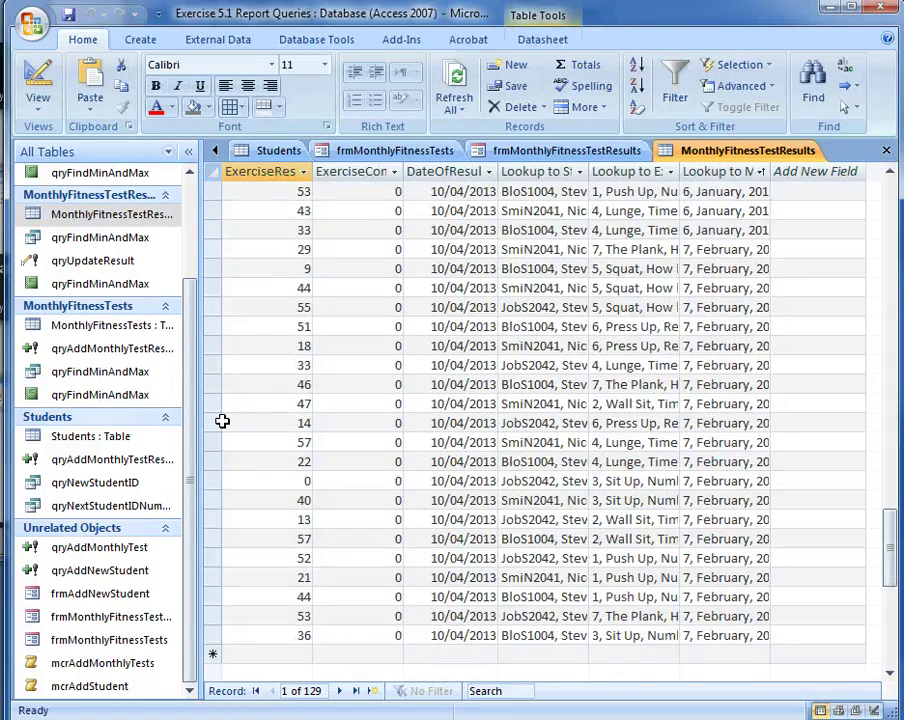
scroll(222, 421, "up", 4)
scroll(220, 416, "down", 5)
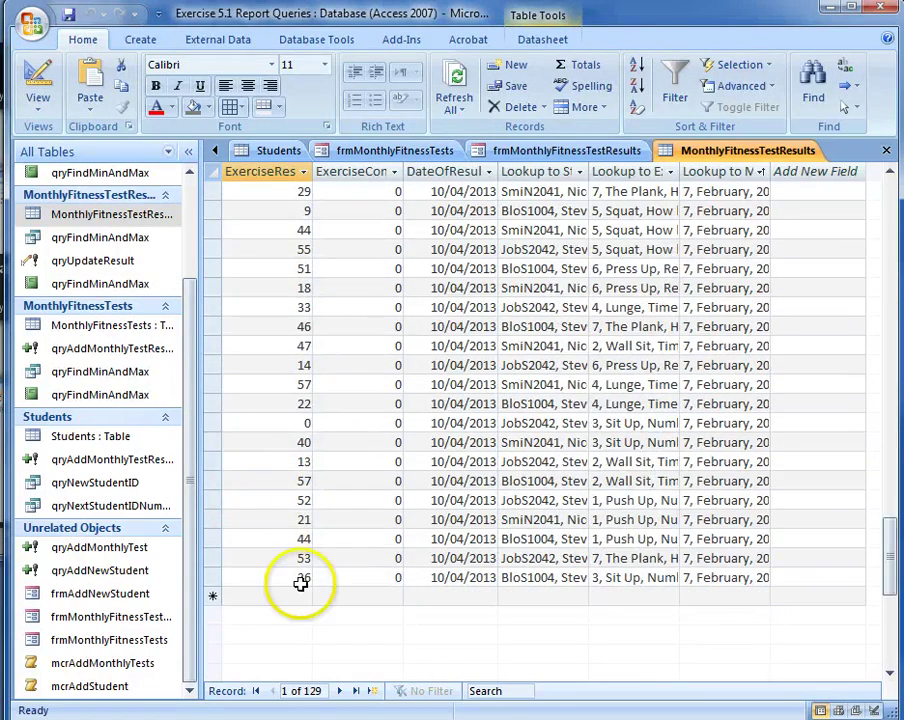
left_click(384, 576)
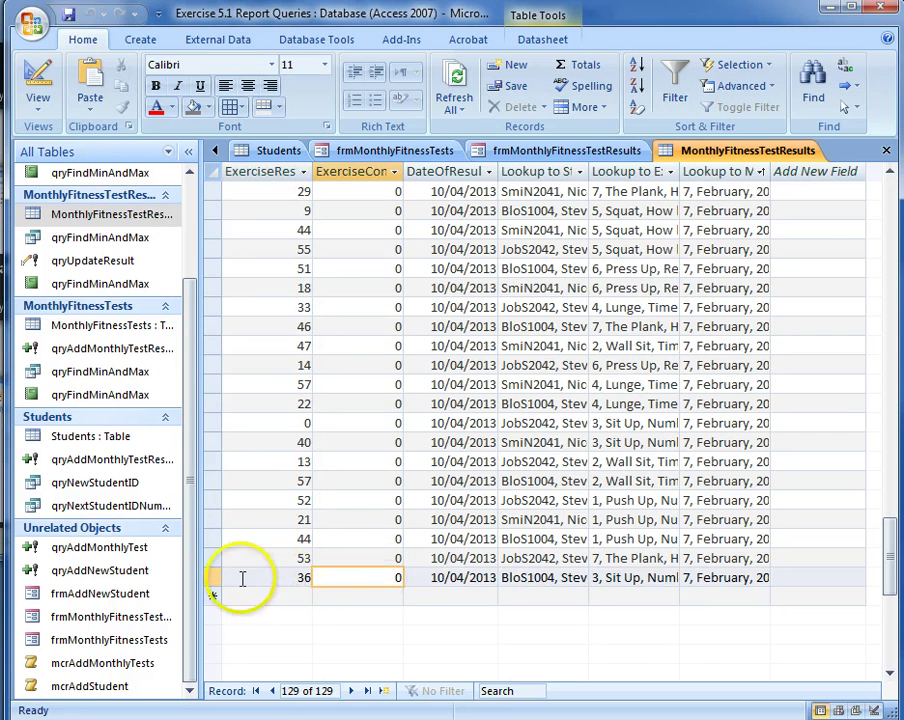
left_click(211, 576)
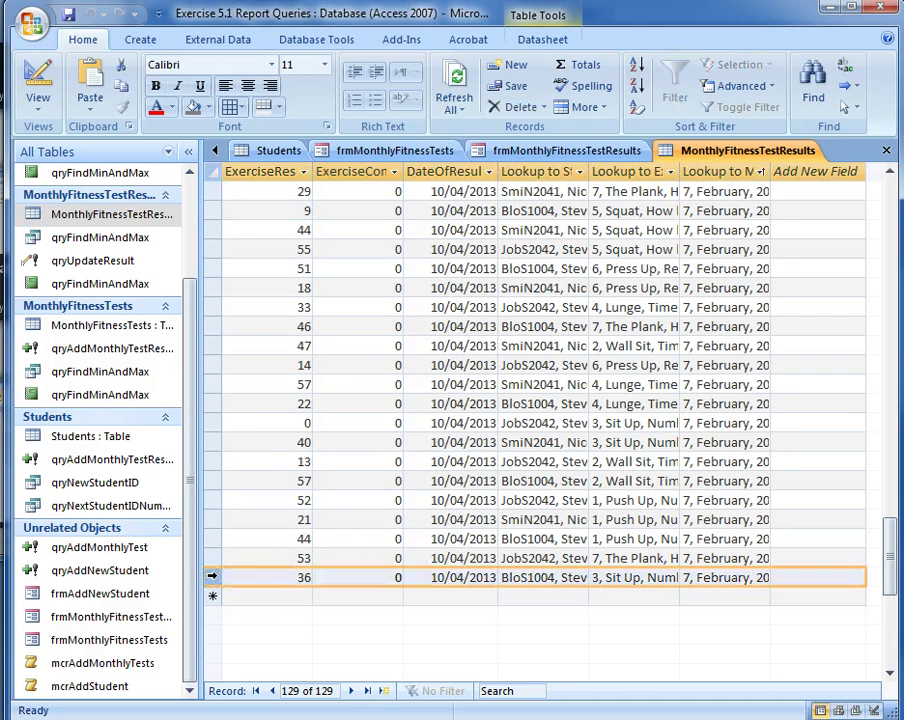
left_click(287, 577)
left_click_drag(320, 570, 404, 573)
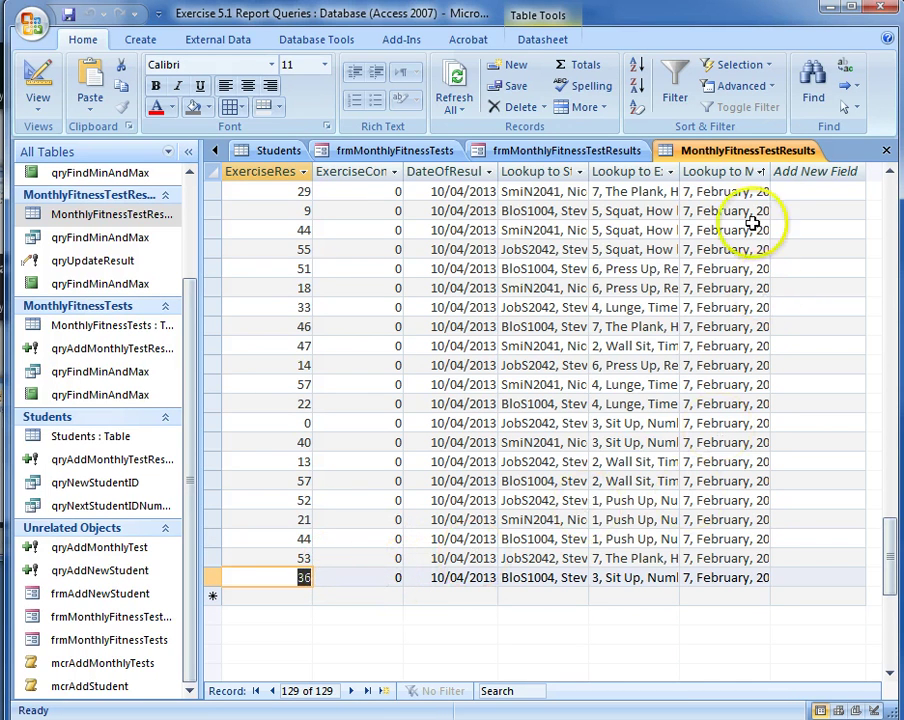